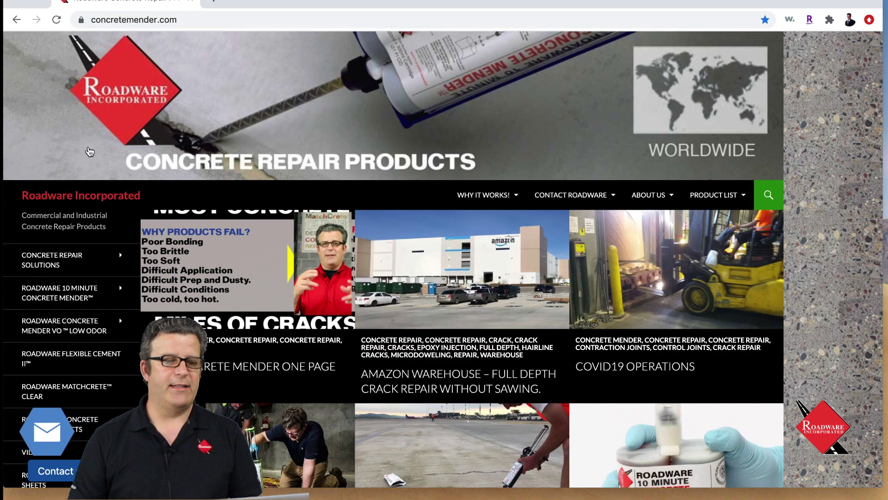
# Scroll the concretemender.com homepage and go to the Roadware Estimator page from the sidebar.
pyautogui.scroll(-5, 90, 246)
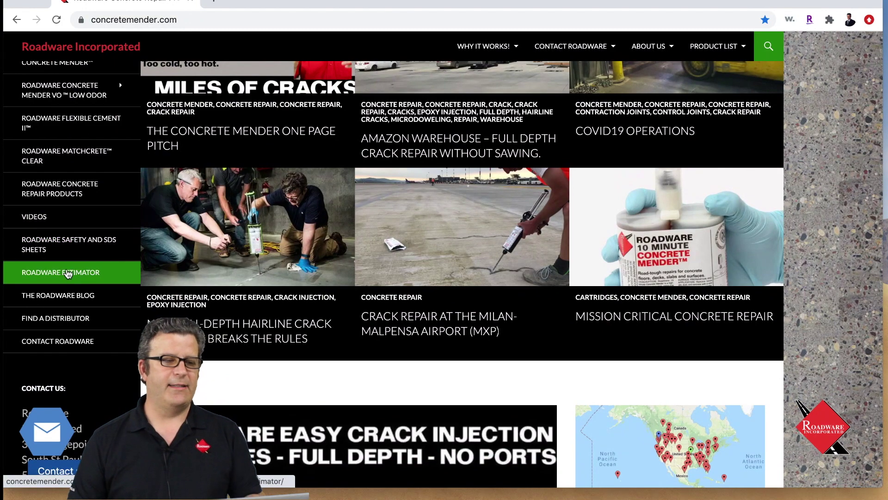
pyautogui.click(68, 273)
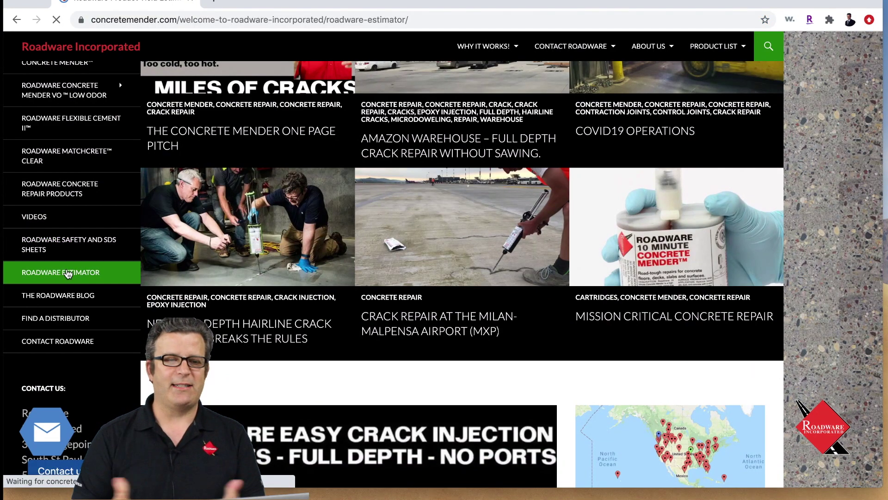
# Enter project name 'Demo' with length 150 ft, depth 1 in and width .5 in.
pyautogui.scroll(-6, 258, 247)
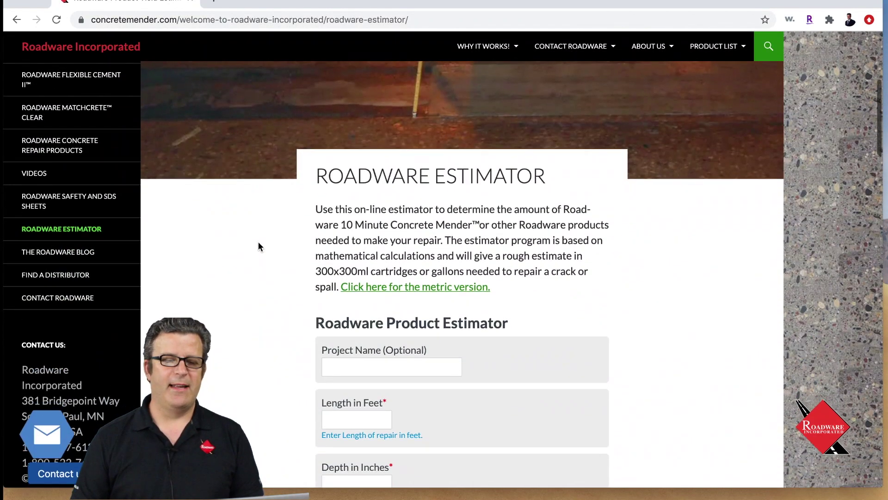
pyautogui.scroll(-4, 259, 246)
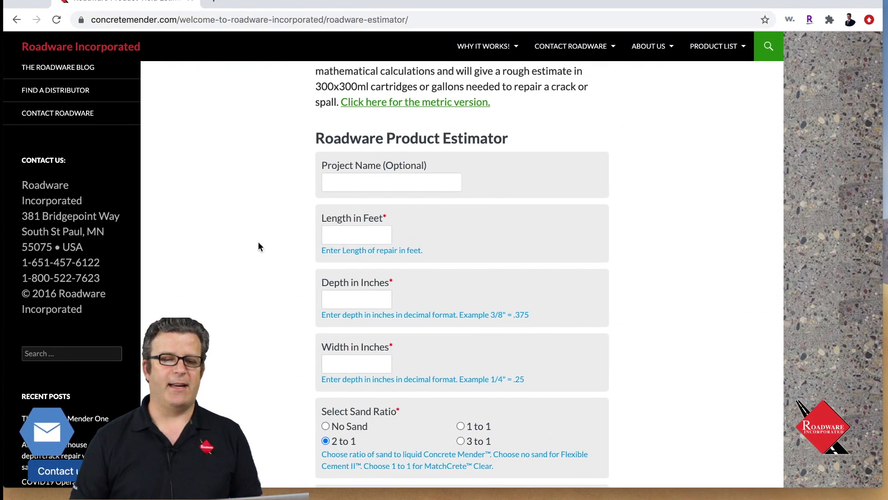
pyautogui.click(345, 181)
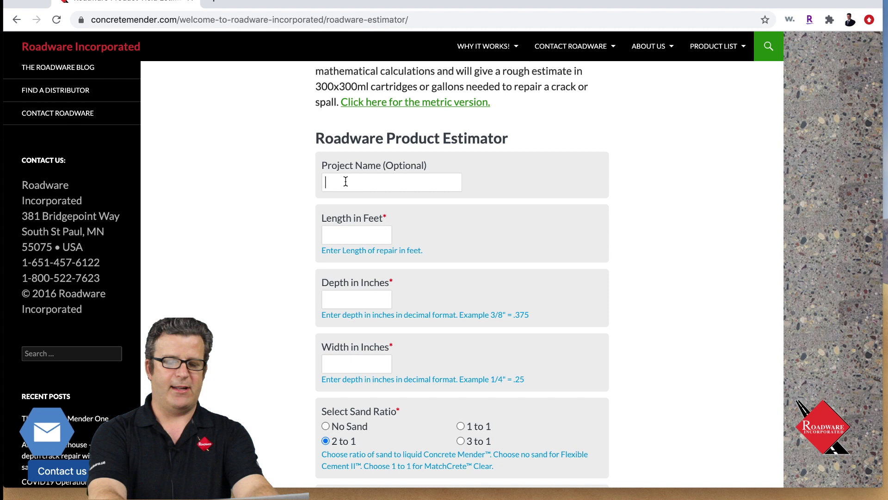
pyautogui.write('Demo')
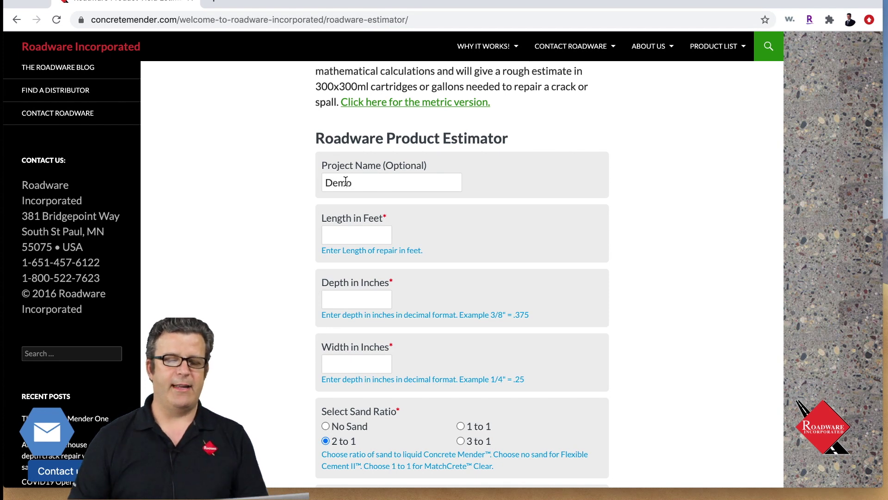
pyautogui.click(345, 233)
pyautogui.write('150')
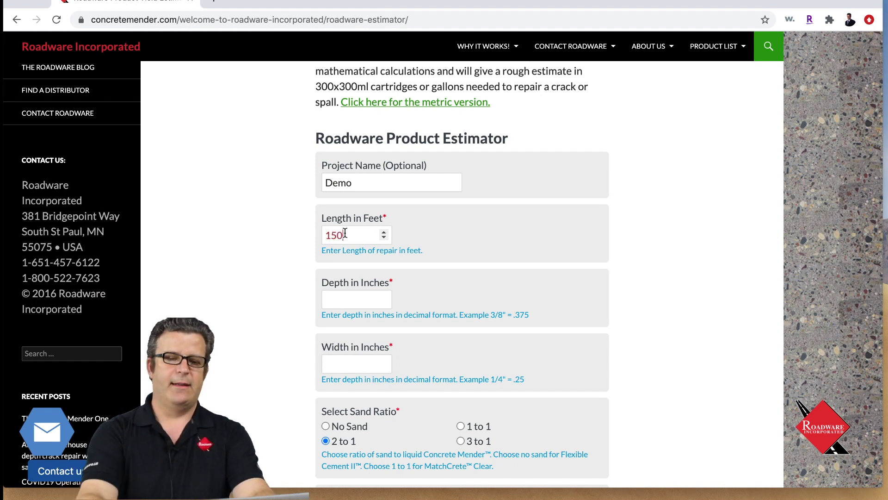
pyautogui.click(339, 300)
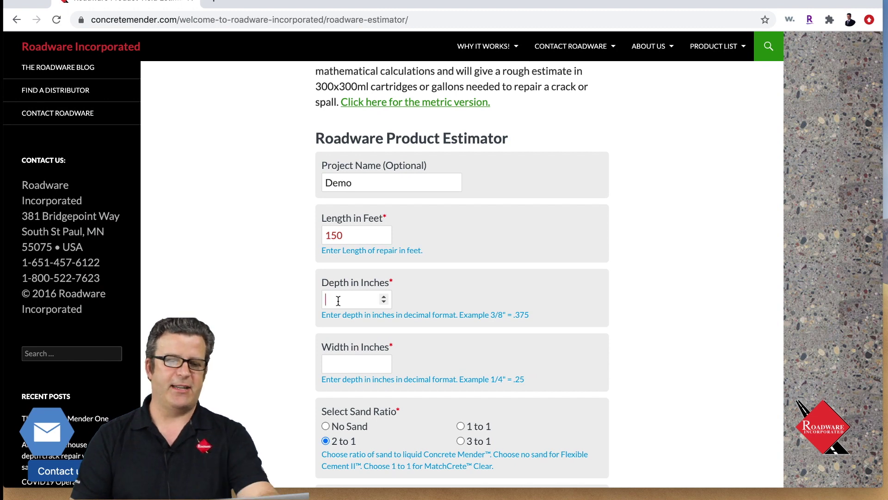
pyautogui.write('1')
pyautogui.click(338, 364)
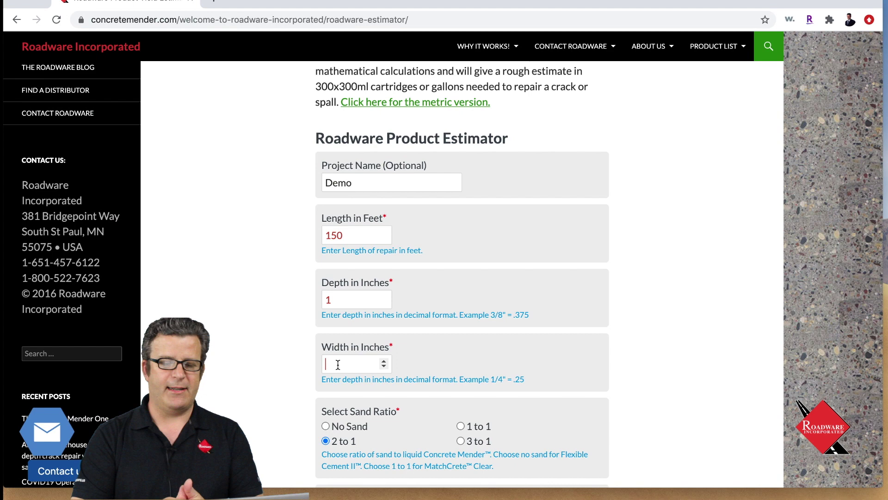
pyautogui.write('.5')
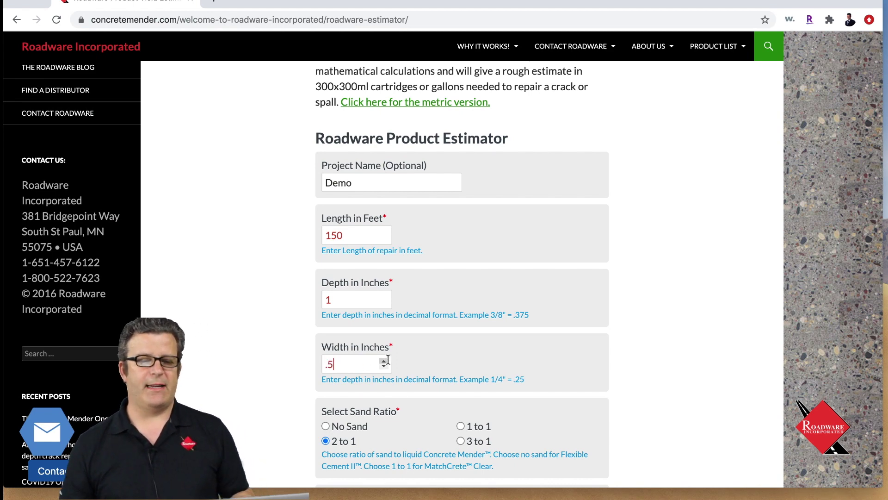
pyautogui.scroll(-3, 388, 361)
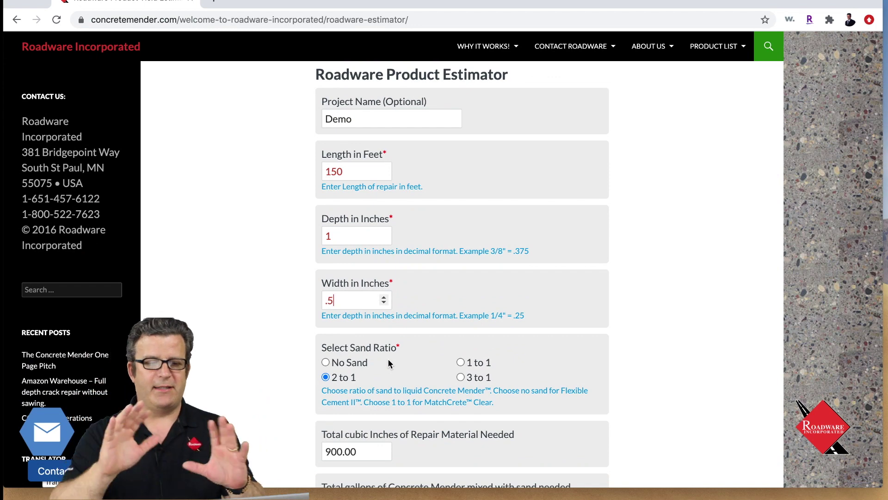
pyautogui.scroll(-2, 391, 349)
pyautogui.scroll(-1, 391, 349)
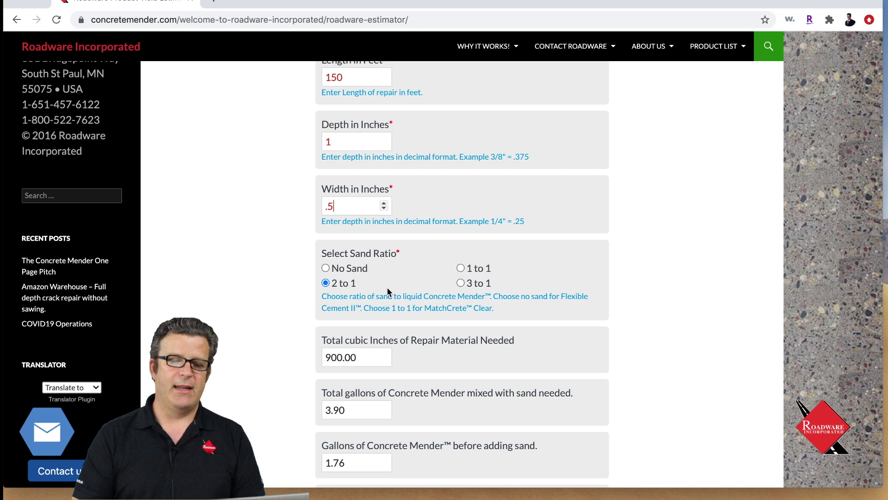
pyautogui.scroll(-2, 388, 290)
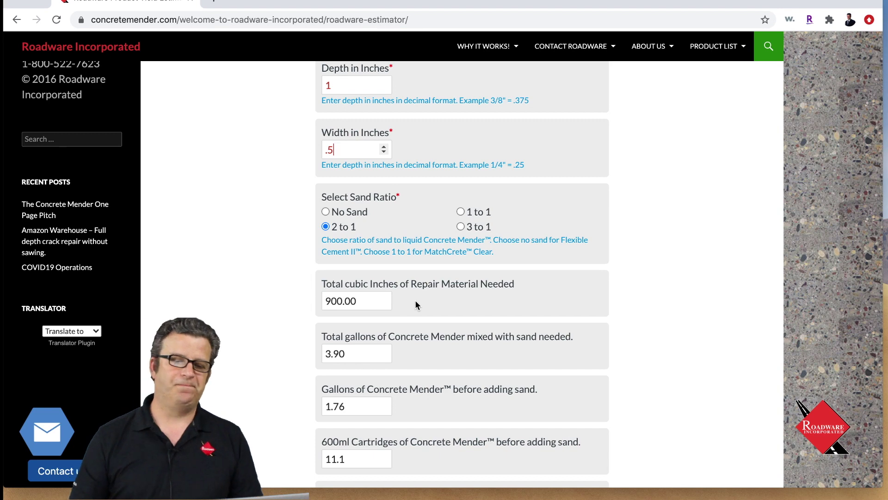
pyautogui.scroll(-3, 407, 340)
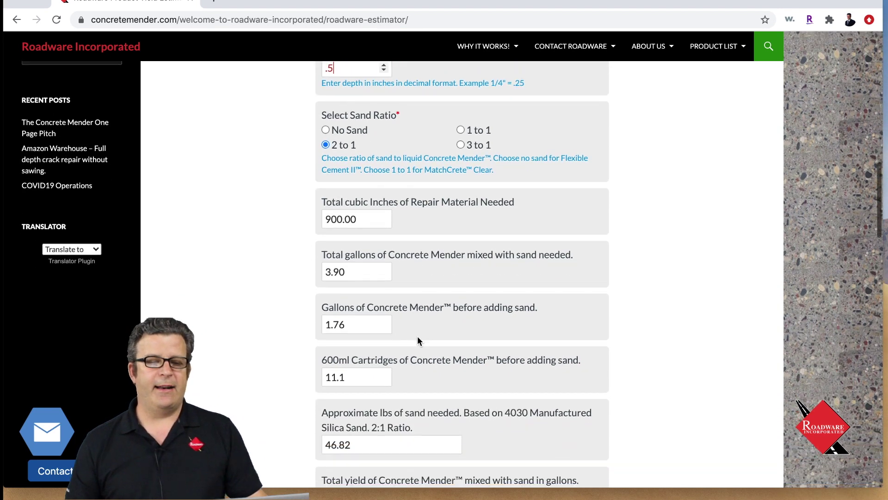
pyautogui.scroll(-1, 418, 337)
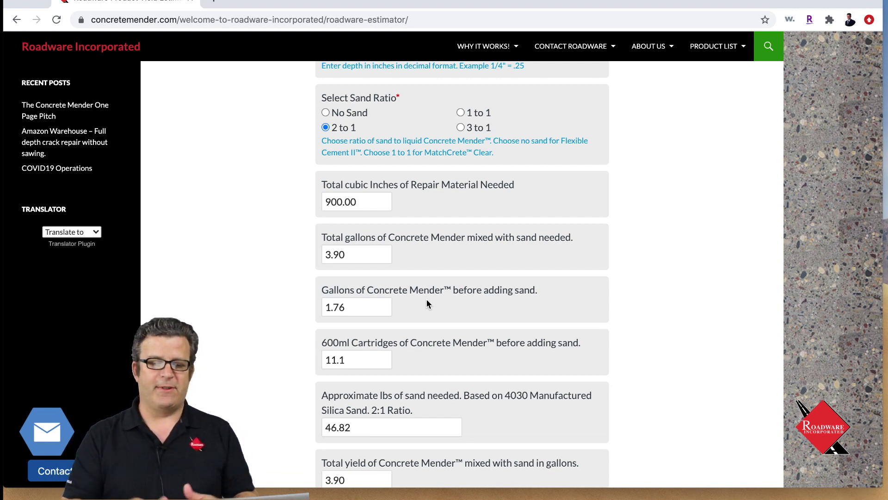
pyautogui.scroll(-3, 427, 301)
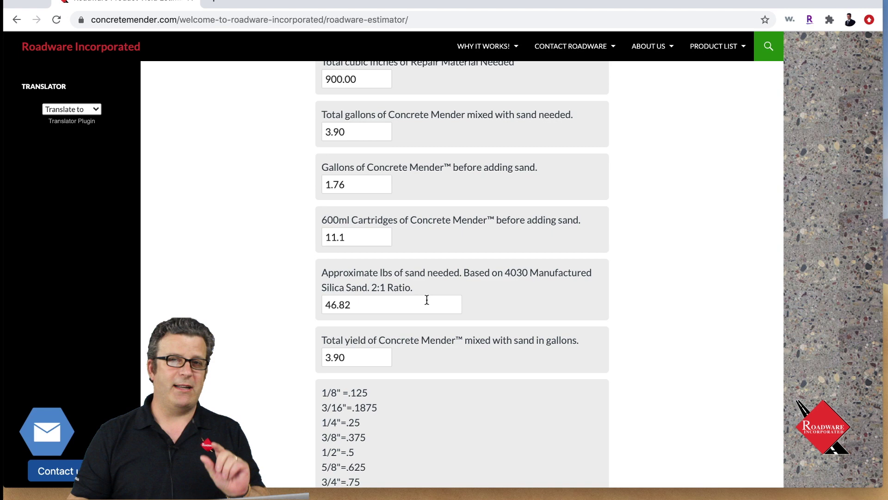
# Change the length from 150 to 3 ft and depth from 1 to 2 in, selecting the .5 width.
pyautogui.scroll(10, 427, 300)
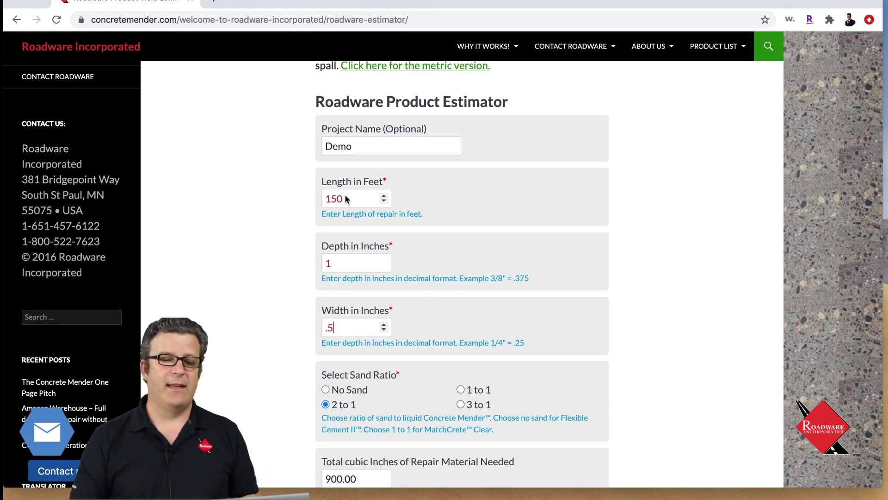
pyautogui.moveTo(349, 199); pyautogui.dragTo(319, 200)
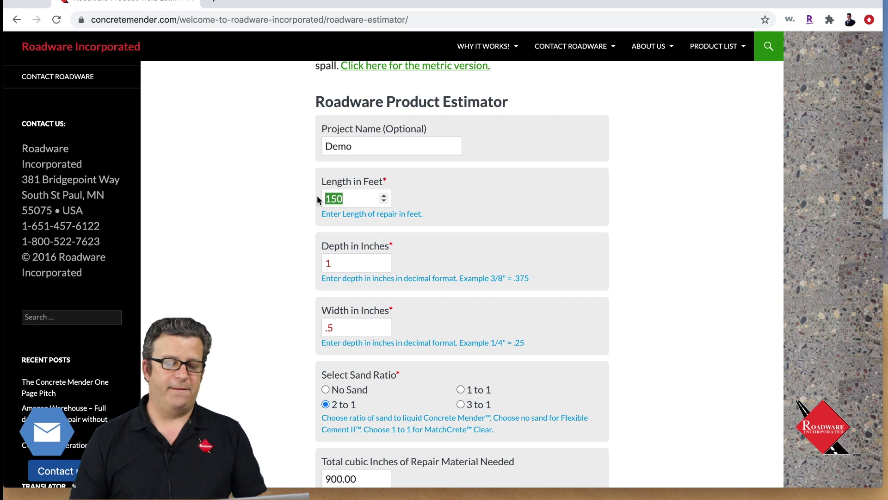
pyautogui.write('3')
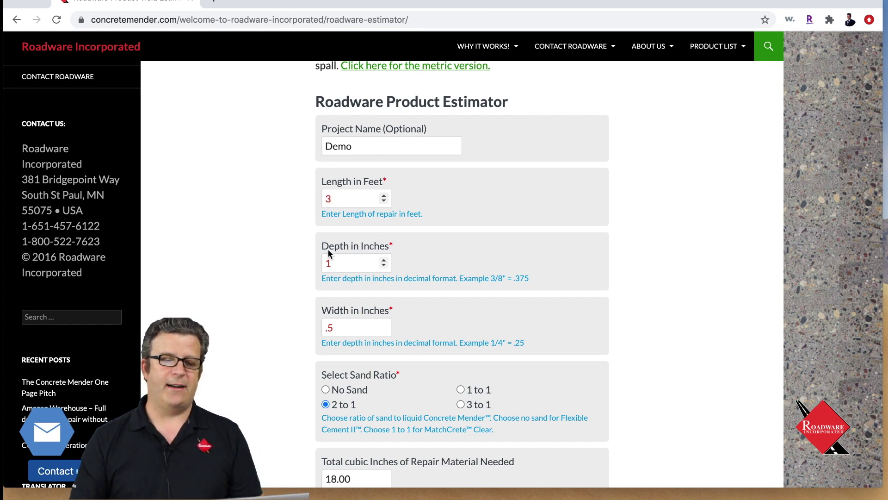
pyautogui.moveTo(328, 262); pyautogui.dragTo(322, 262)
pyautogui.write('2')
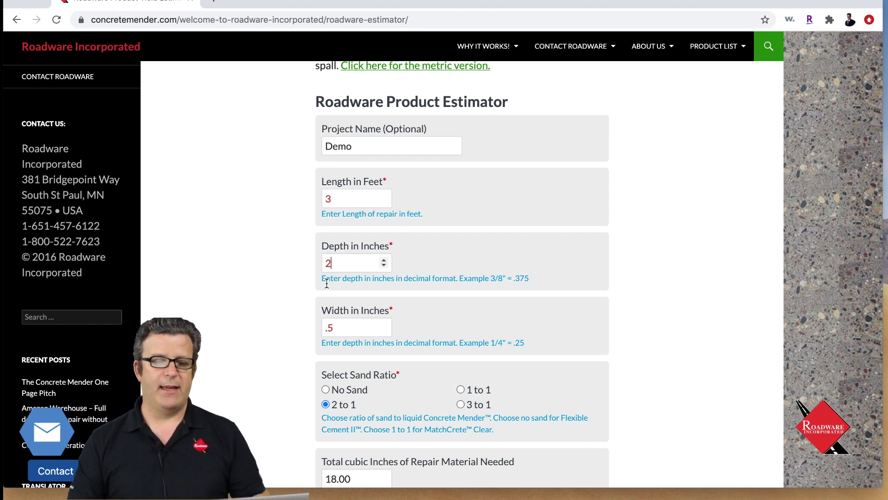
pyautogui.moveTo(339, 327); pyautogui.dragTo(320, 327)
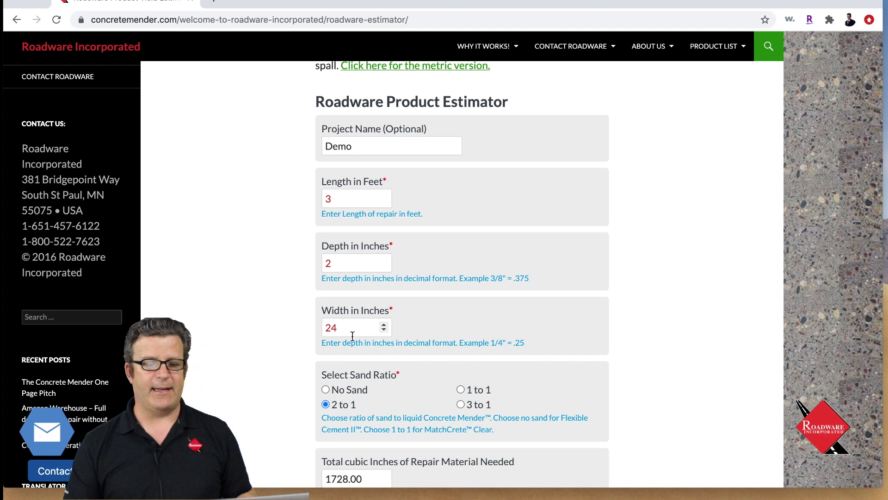
# Scroll down to read the results: 3.37 gallons, 21.2 cartridges, 89.64 lbs sand, 7.48-gallon yield.
pyautogui.scroll(-3, 364, 290)
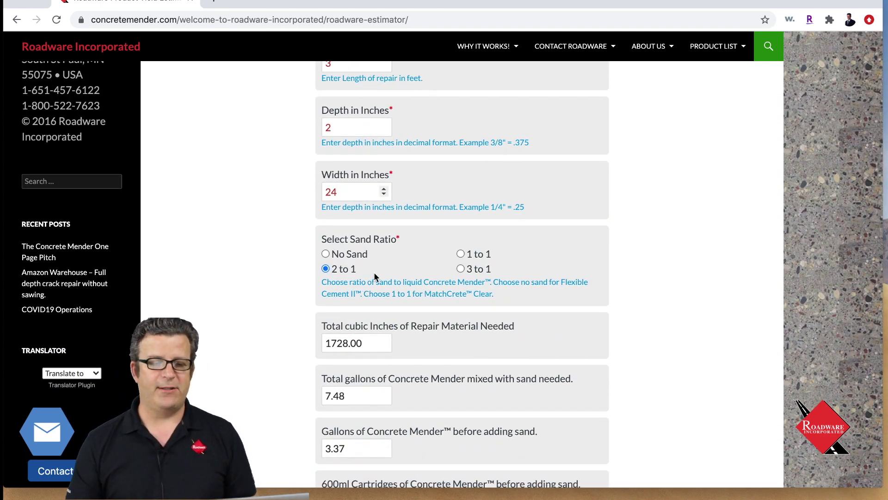
pyautogui.scroll(-1, 388, 339)
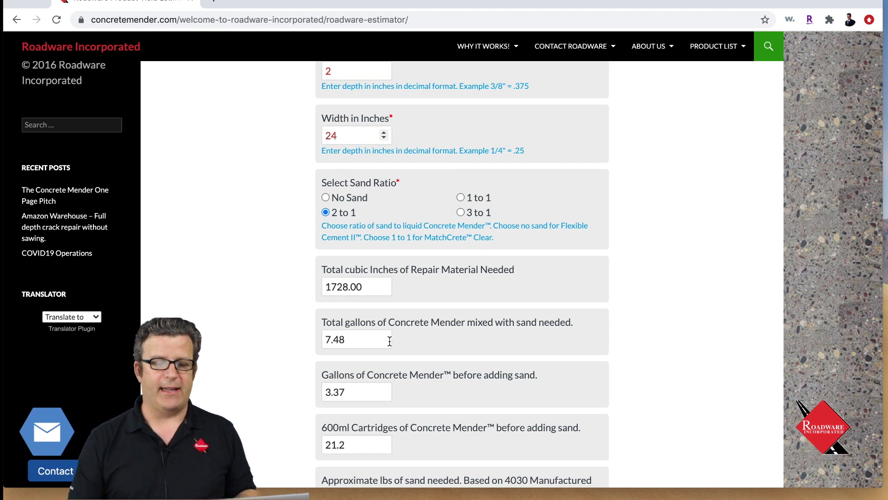
pyautogui.scroll(-3, 390, 341)
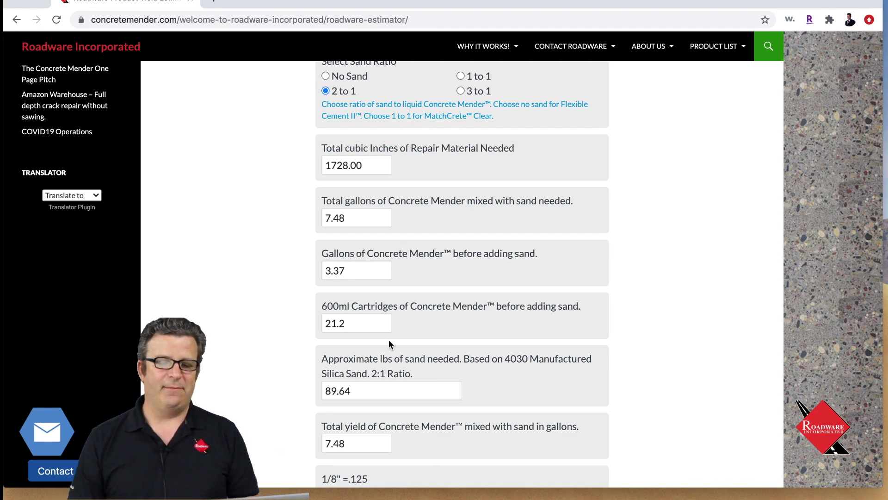
pyautogui.scroll(-4, 388, 340)
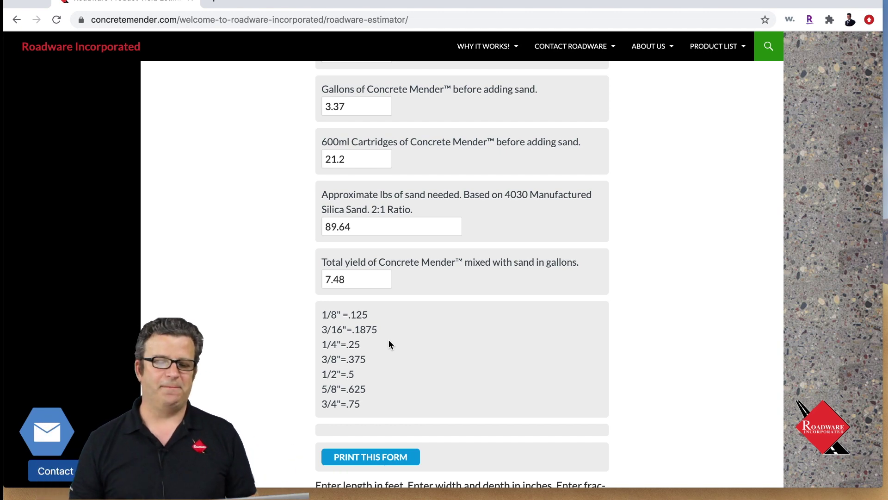
# Scroll through the sand notes, the 10 Minute Concrete Mender mixing table and the 4030 sand photo.
pyautogui.scroll(-5, 389, 341)
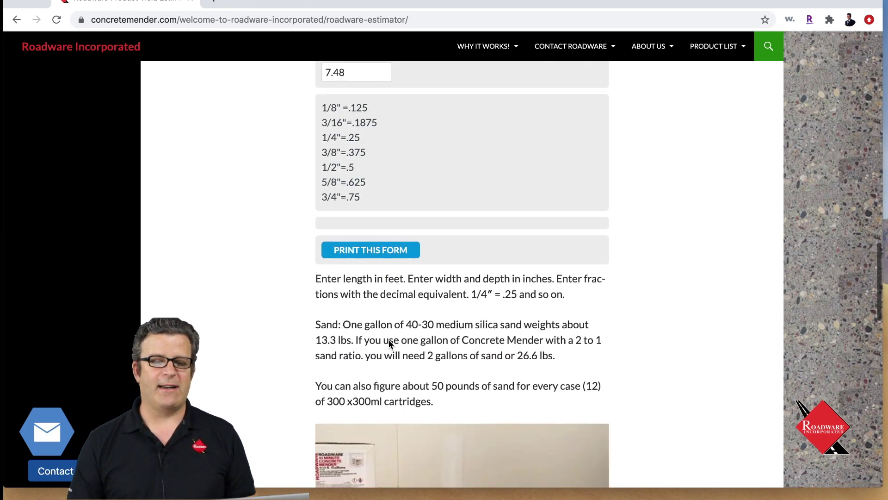
pyautogui.scroll(-1, 388, 354)
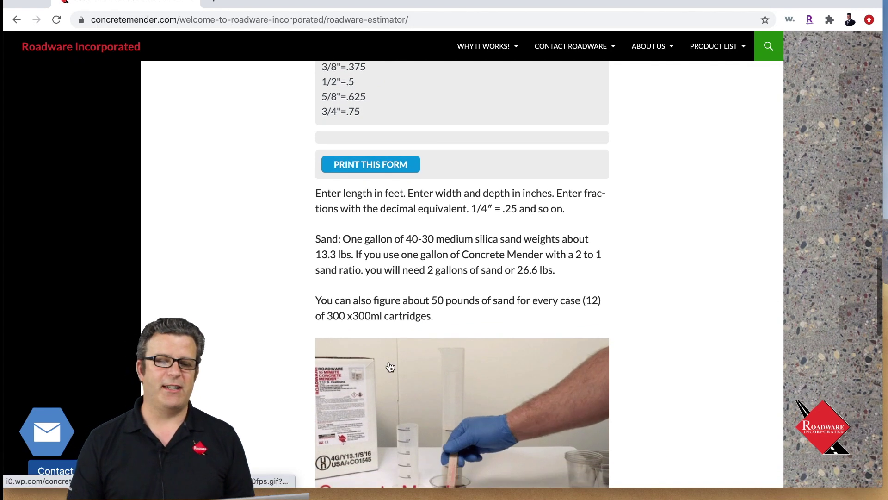
pyautogui.scroll(-1, 390, 367)
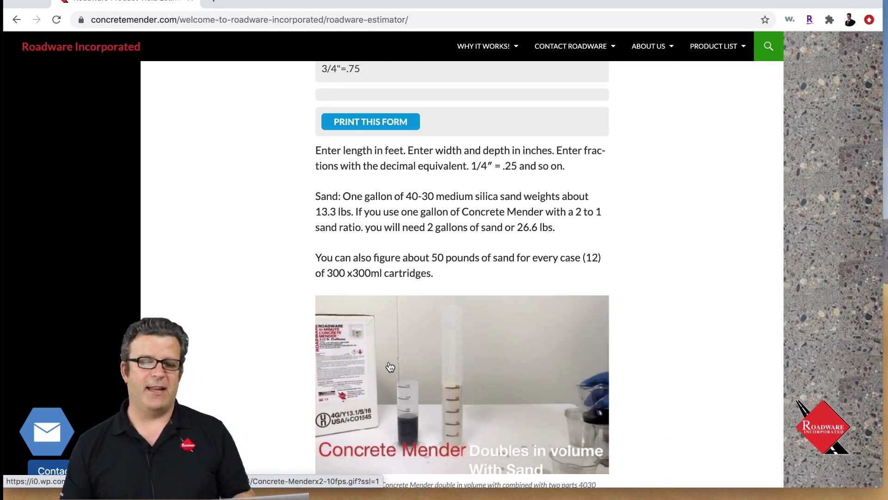
pyautogui.scroll(-4, 391, 367)
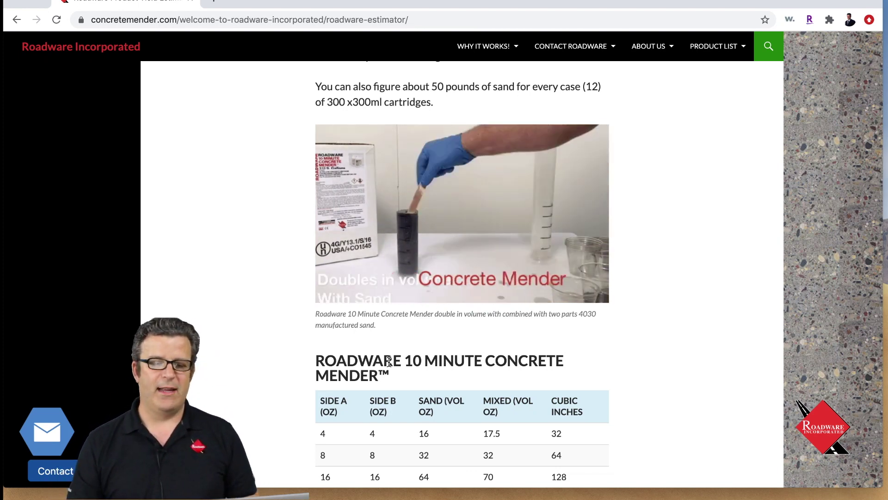
pyautogui.scroll(-4, 388, 362)
pyautogui.scroll(-5, 388, 362)
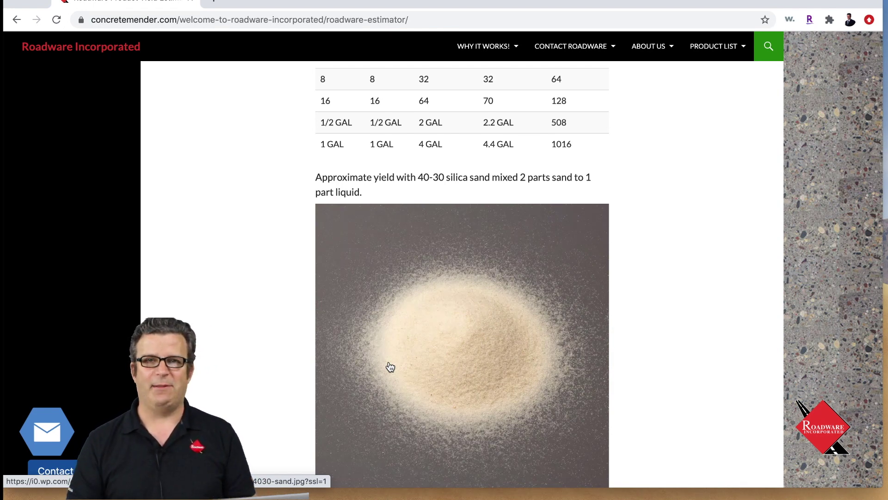
pyautogui.scroll(-2, 390, 367)
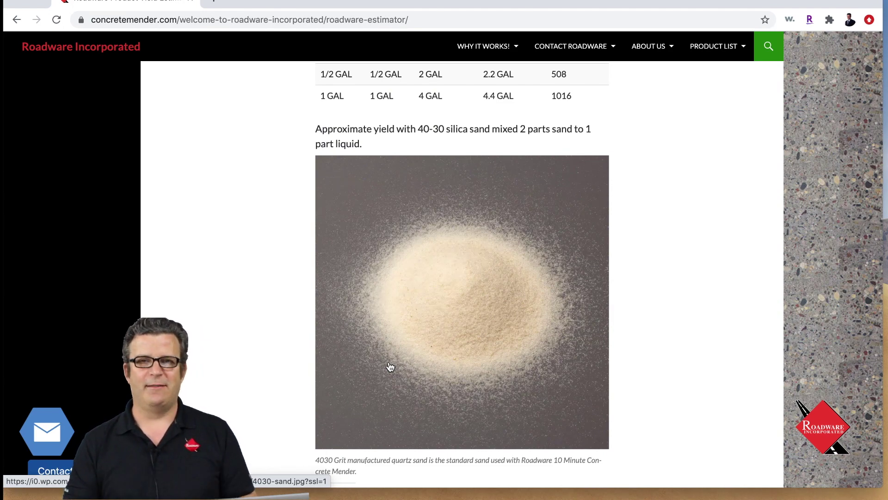
# Scroll to the Share and Like section at the bottom of the page.
pyautogui.scroll(-5, 390, 366)
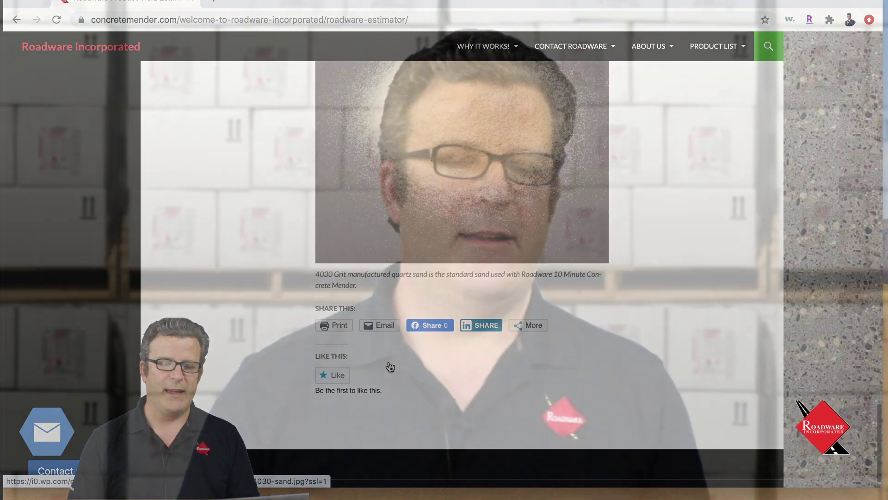